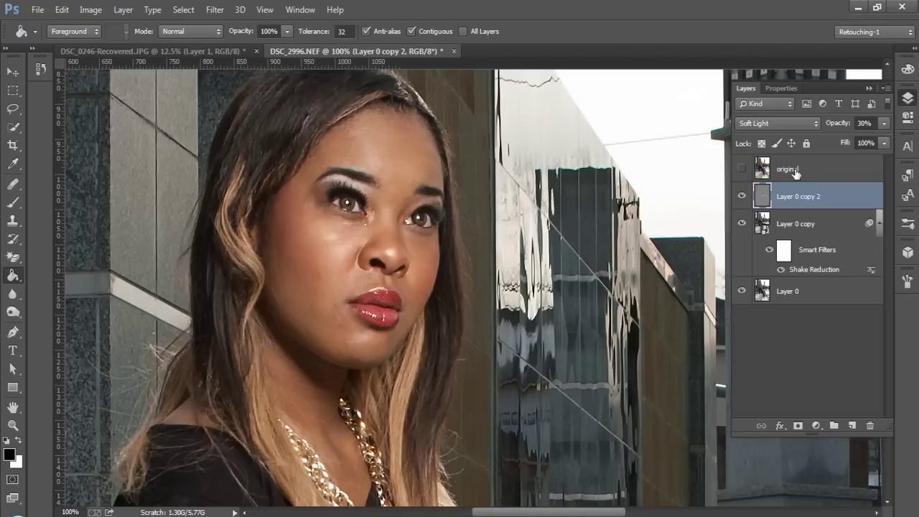
Compare with the original layer, then hide the shake-reduced Layer 0 copy.
{"action": "left_click", "coordinate": [742, 170]}
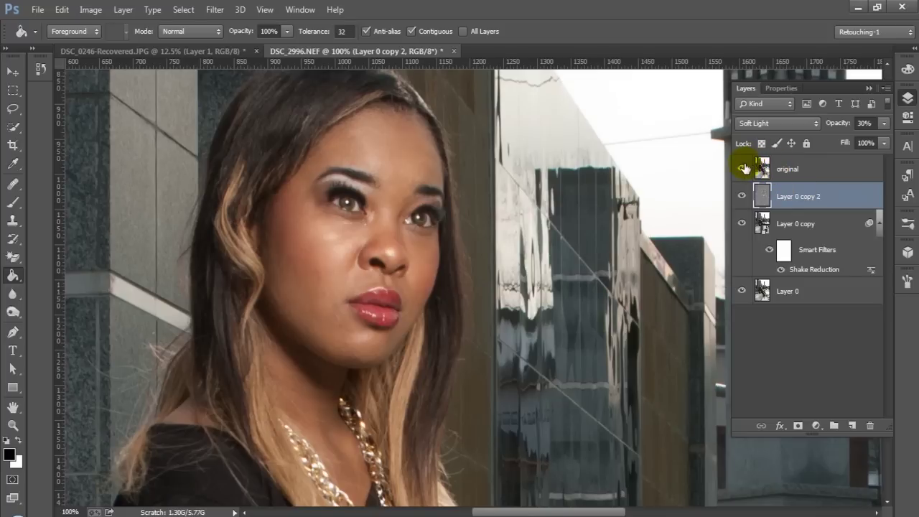
{"action": "left_click", "coordinate": [744, 170]}
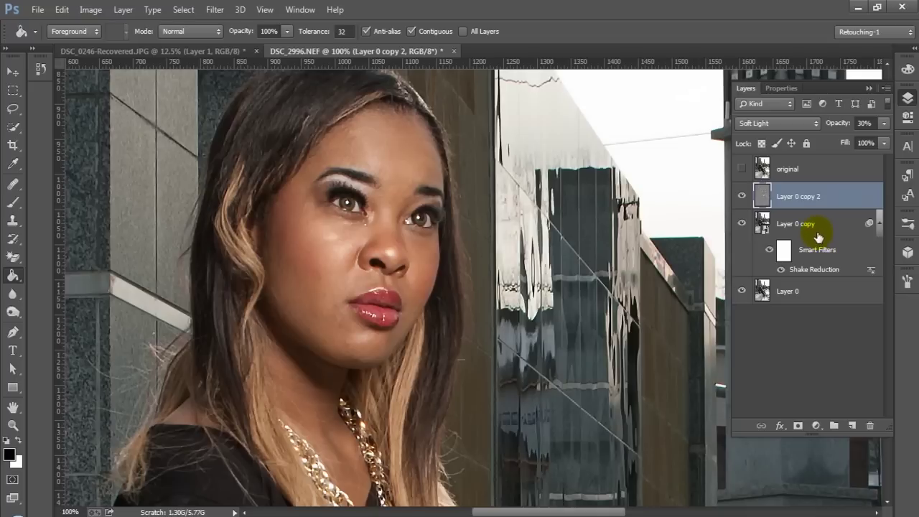
{"action": "left_click", "coordinate": [744, 224]}
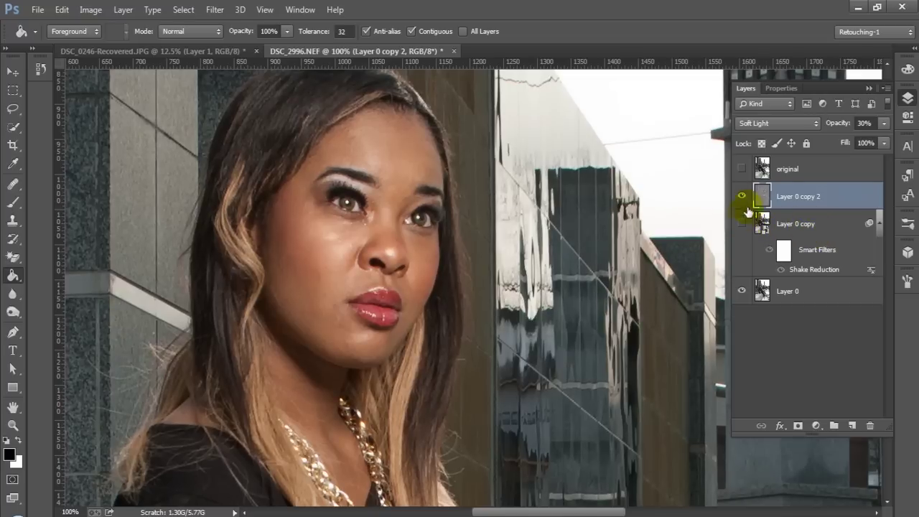
Raise Layer 0 copy 2's opacity to 60% and recheck it against the original.
{"action": "left_click", "coordinate": [882, 123]}
{"action": "left_click", "coordinate": [860, 137]}
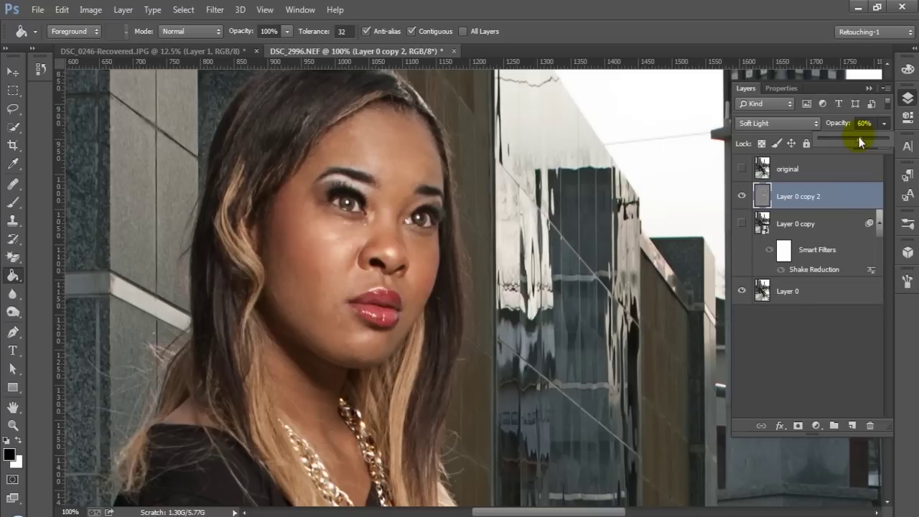
{"action": "left_click", "coordinate": [740, 169]}
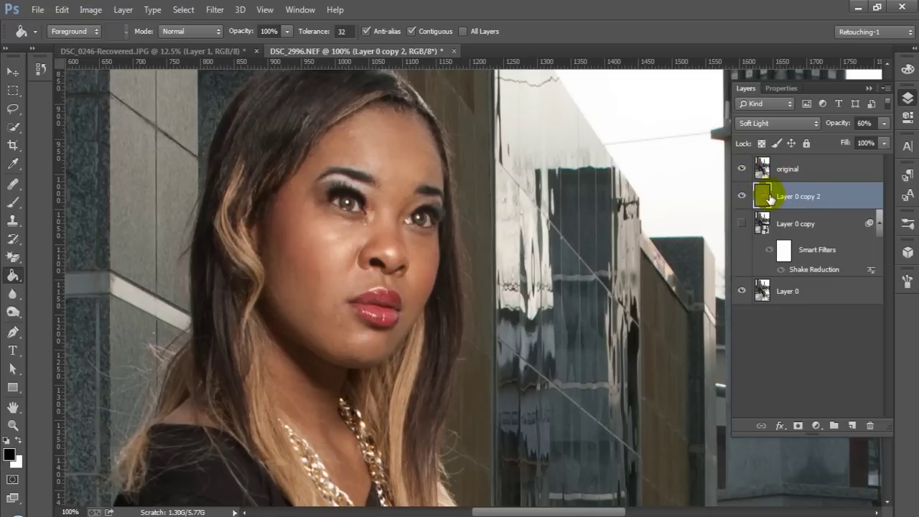
{"action": "left_click", "coordinate": [742, 170]}
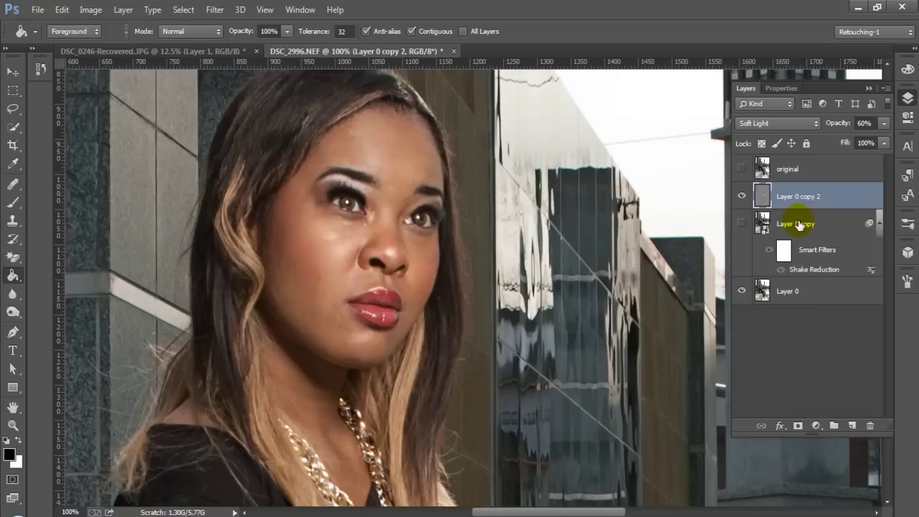
Delete both copy layers and duplicate Layer 0 with Ctrl+J.
{"action": "left_click", "coordinate": [797, 224], "text": "shift"}
{"action": "left_click_drag", "start_coordinate": [797, 224], "coordinate": [871, 427]}
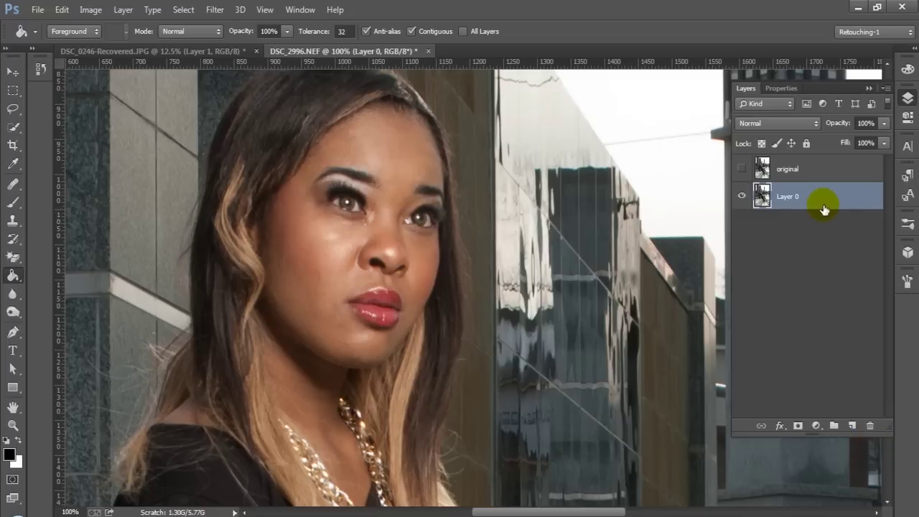
{"action": "key", "text": "ctrl+j"}
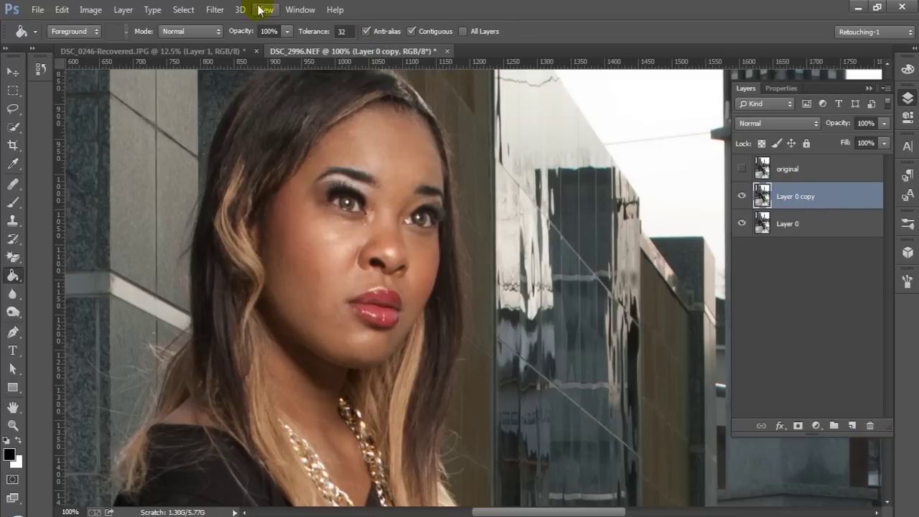
Launch Filter > Sharpen > Shake Reduction on the new Layer 0 copy.
{"action": "left_click", "coordinate": [215, 9]}
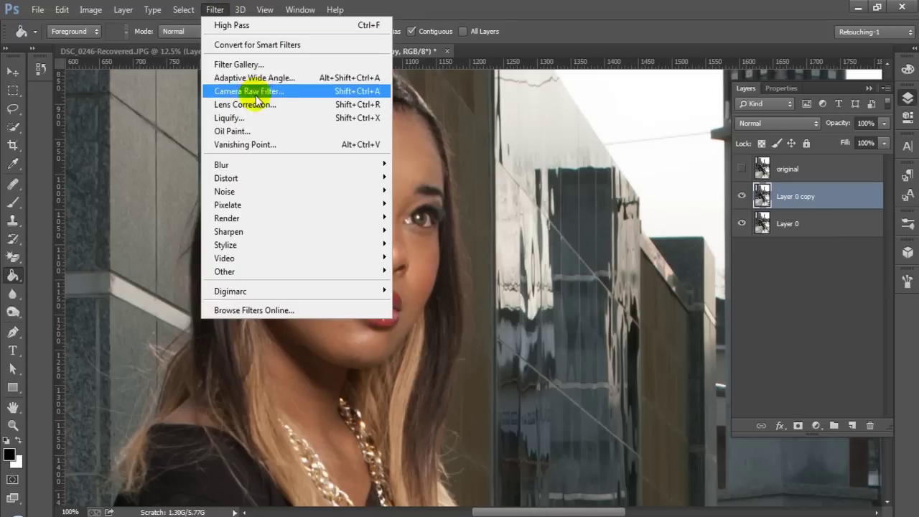
{"action": "mouse_move", "coordinate": [273, 232]}
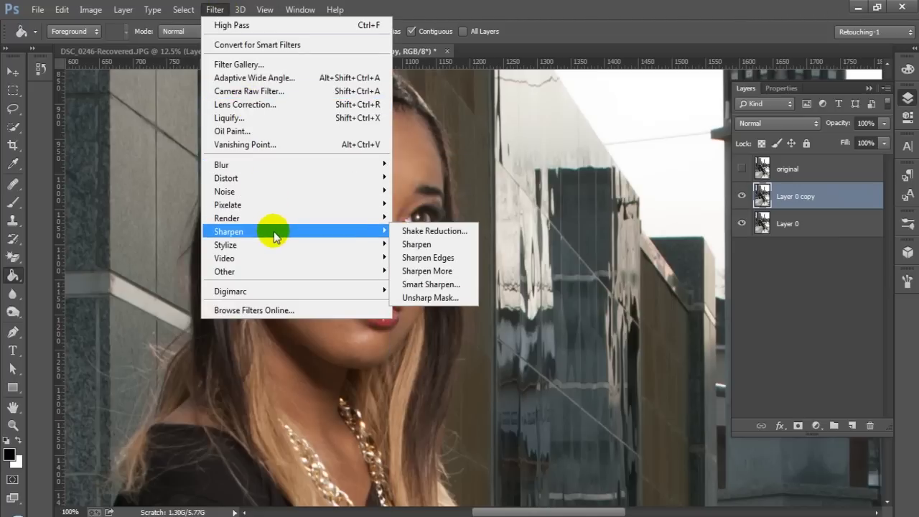
{"action": "left_click", "coordinate": [406, 230]}
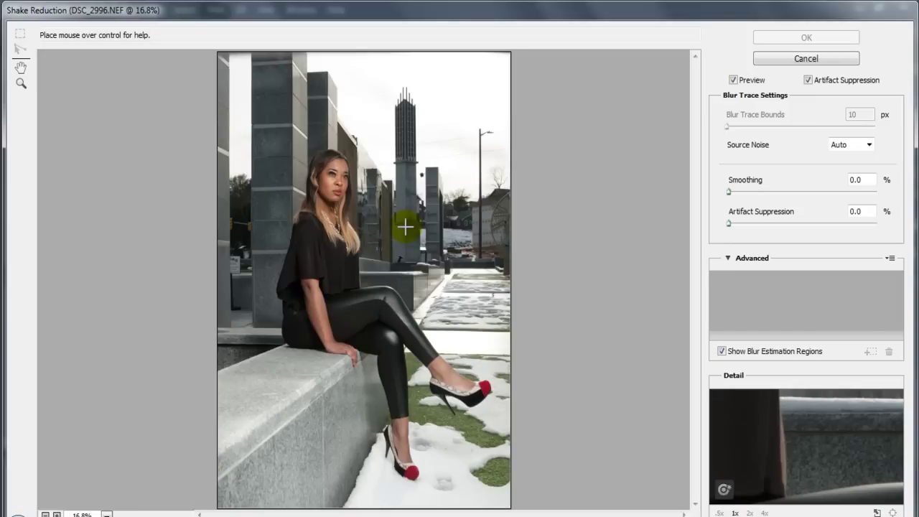
Place the blur estimation region over the face, zoom the preview in, and apply Shake Reduction.
{"action": "left_click_drag", "start_coordinate": [427, 294], "coordinate": [334, 189]}
{"action": "left_click", "coordinate": [21, 84]}
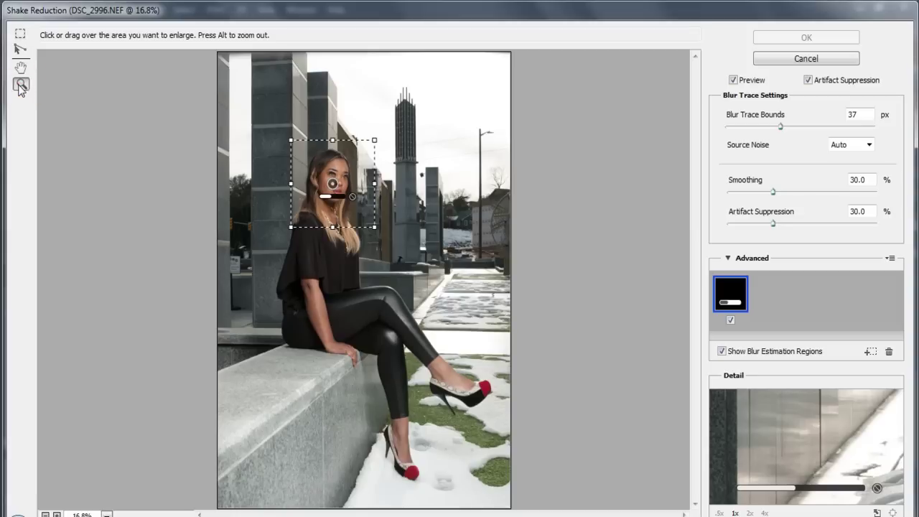
{"action": "left_click_drag", "start_coordinate": [285, 133], "coordinate": [394, 240]}
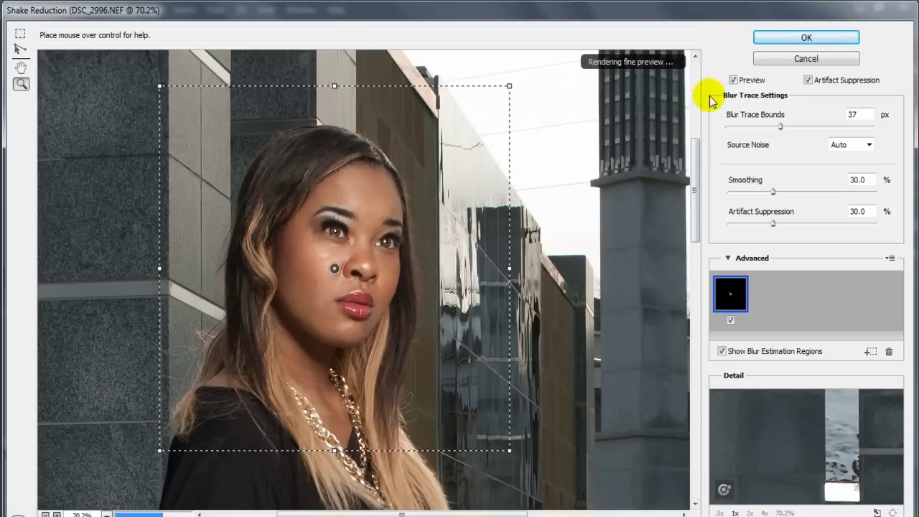
{"action": "left_click", "coordinate": [810, 40]}
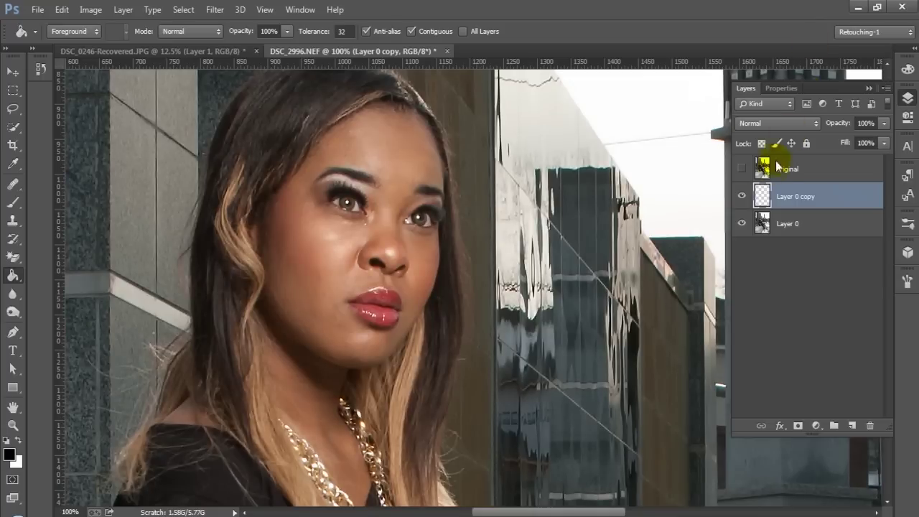
Once Shake Reduction finishes rendering, select Layer 0 in the Layers panel.
{"action": "left_click", "coordinate": [829, 230]}
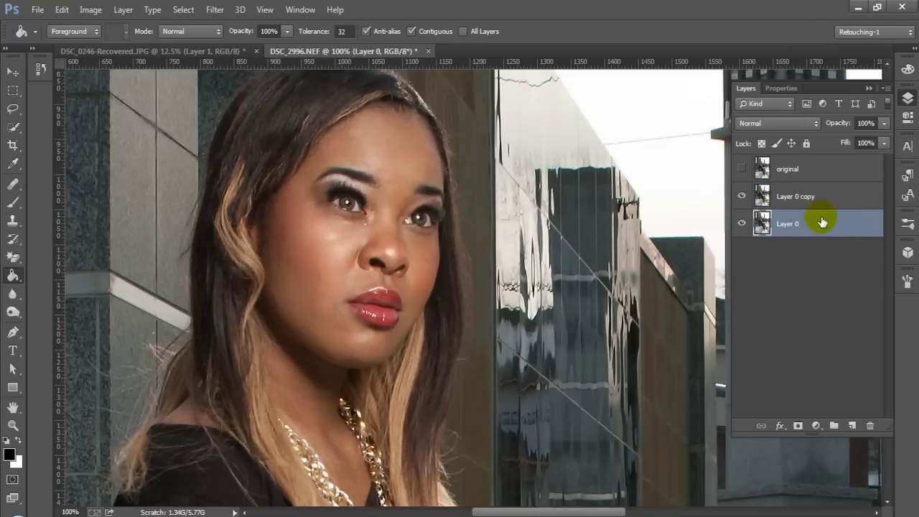
Duplicate Layer 0 as Layer 0 copy 2 and move it above Layer 0 copy.
{"action": "key", "text": "ctrl+j"}
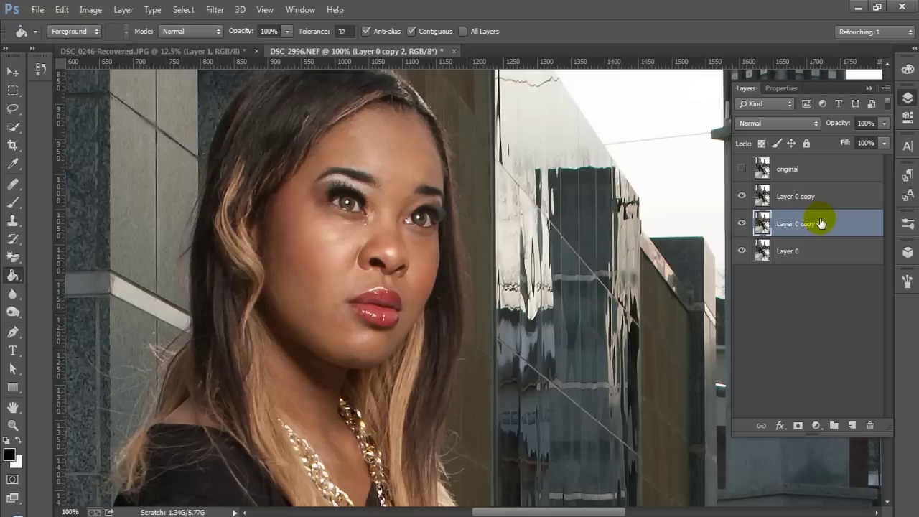
{"action": "left_click_drag", "start_coordinate": [819, 223], "coordinate": [823, 189]}
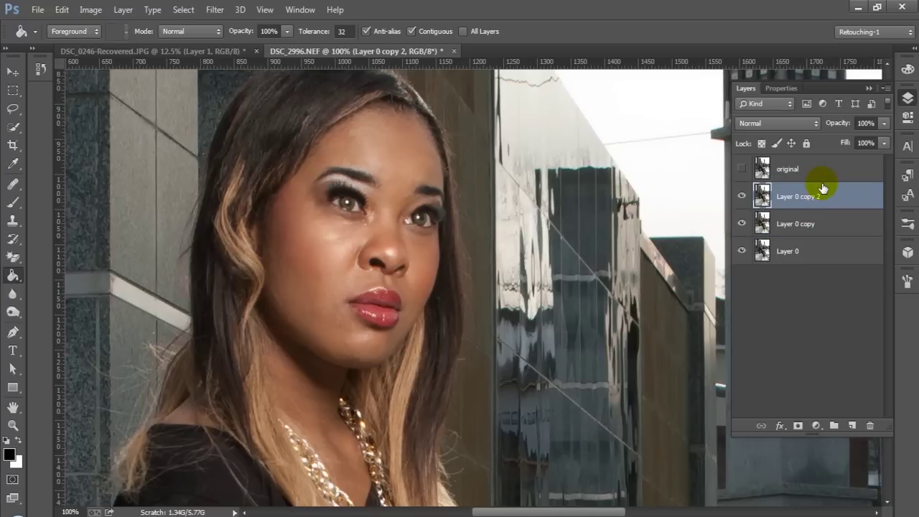
{"action": "left_click", "coordinate": [124, 10]}
{"action": "left_click", "coordinate": [90, 10]}
{"action": "mouse_move", "coordinate": [122, 47]}
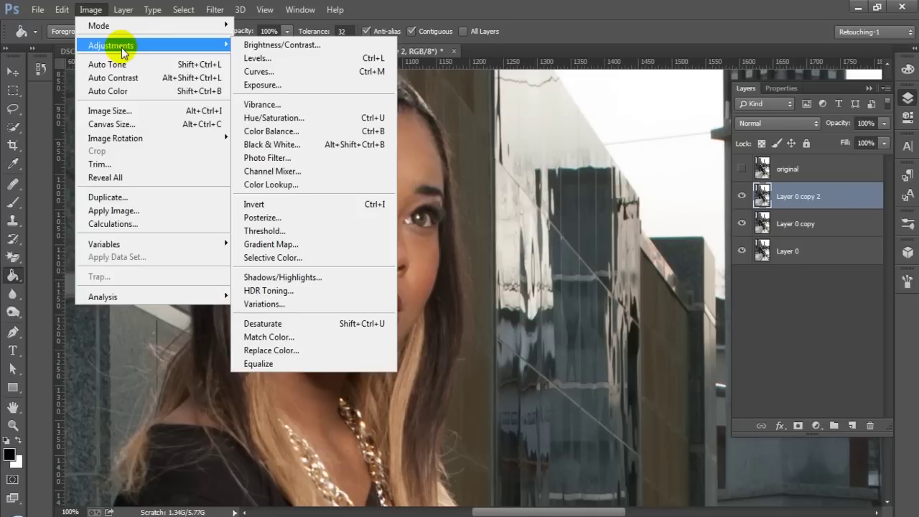
Desaturate Layer 0 copy 2, apply High Pass at 12.7 px radius, and add a mask.
{"action": "left_click", "coordinate": [304, 322]}
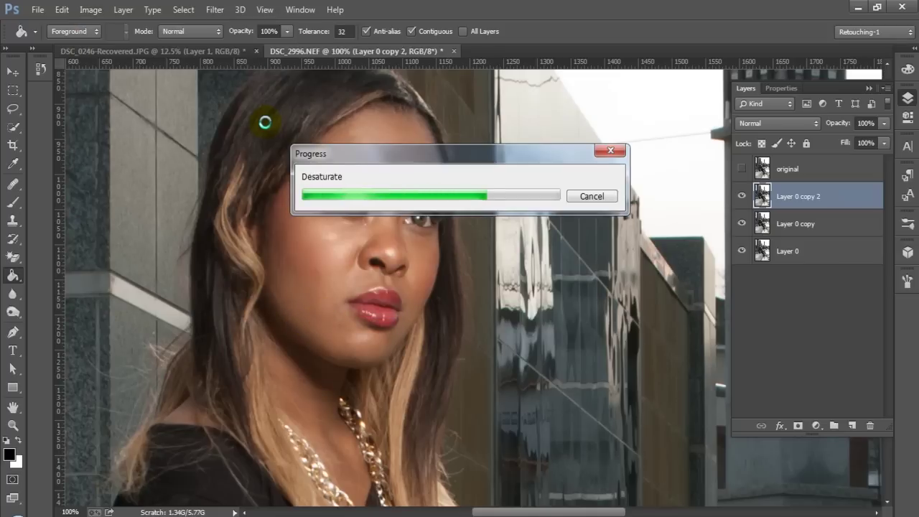
{"action": "left_click", "coordinate": [215, 12]}
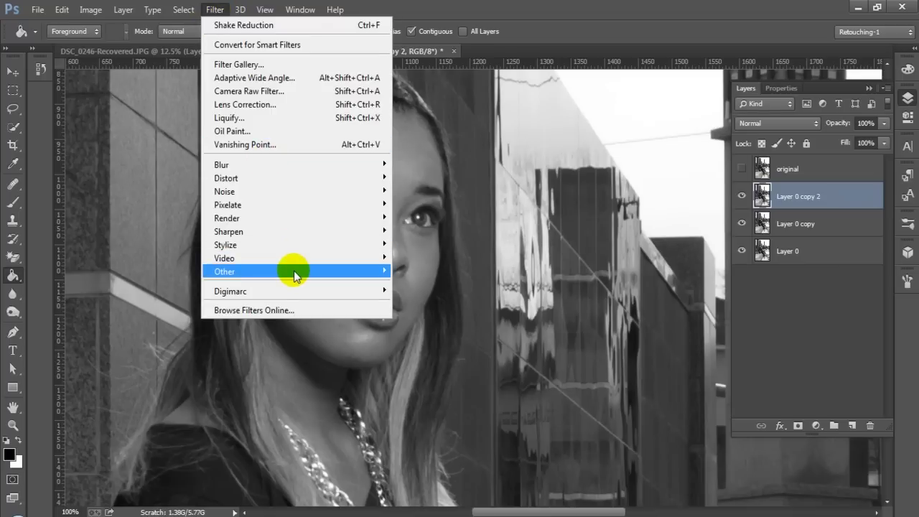
{"action": "mouse_move", "coordinate": [294, 271]}
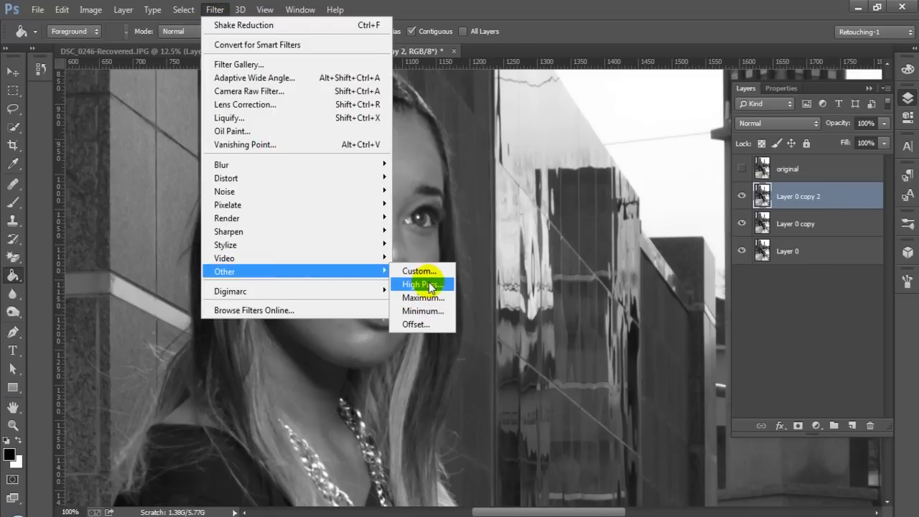
{"action": "left_click", "coordinate": [429, 282]}
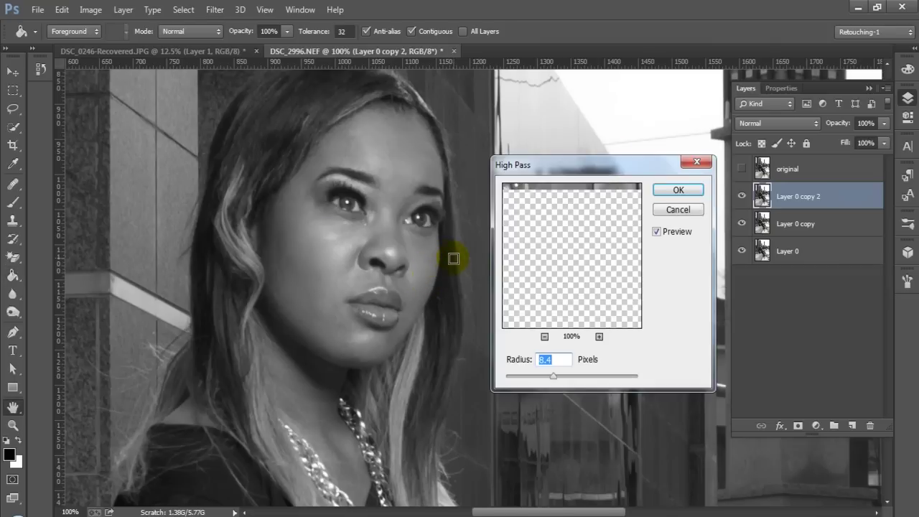
{"action": "left_click", "coordinate": [526, 249]}
{"action": "left_click_drag", "start_coordinate": [526, 249], "coordinate": [609, 312]}
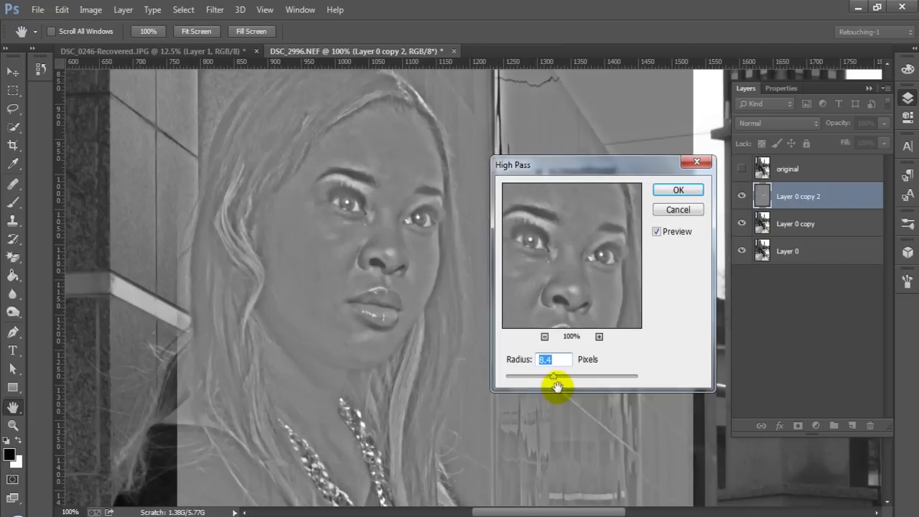
{"action": "left_click_drag", "start_coordinate": [554, 383], "coordinate": [560, 383]}
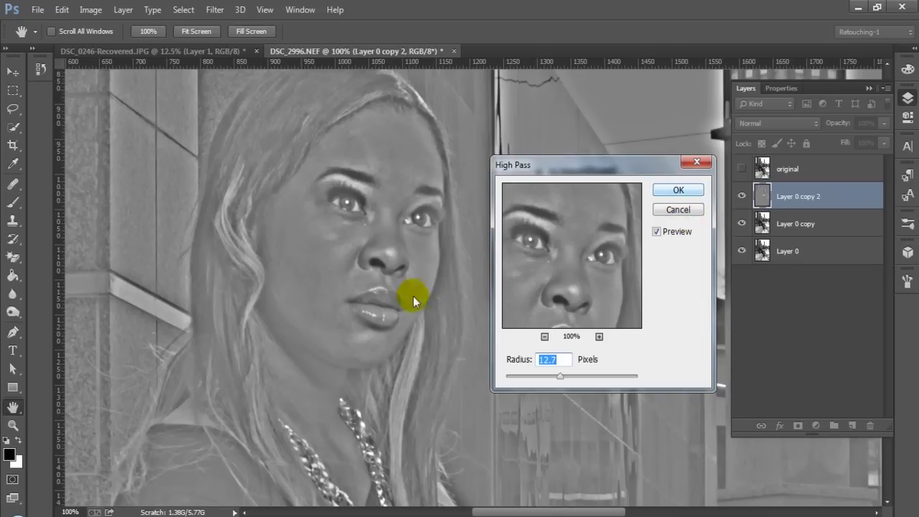
{"action": "left_click", "coordinate": [685, 192]}
{"action": "key", "text": "g"}
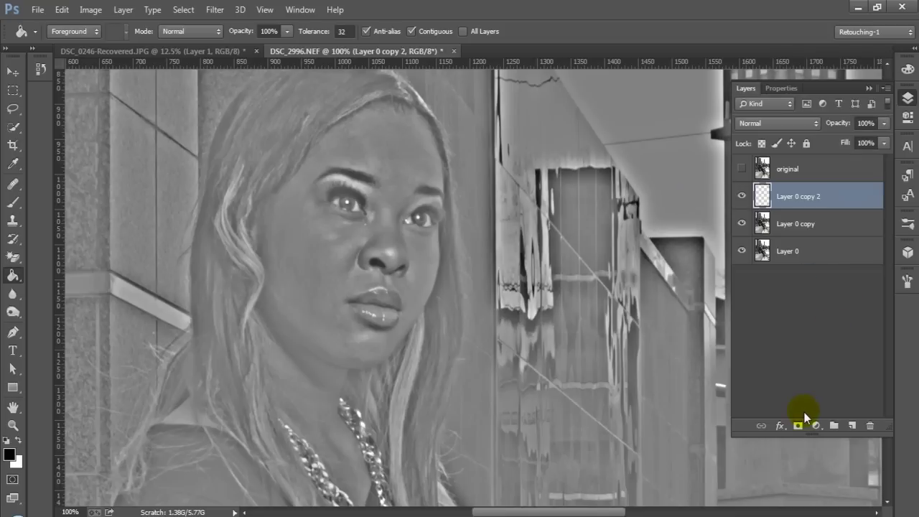
{"action": "left_click", "coordinate": [799, 426]}
Conceal the high-pass layer behind a black hide-all mask and target the mask with the Brush.
{"action": "left_click", "coordinate": [798, 427], "text": "alt"}
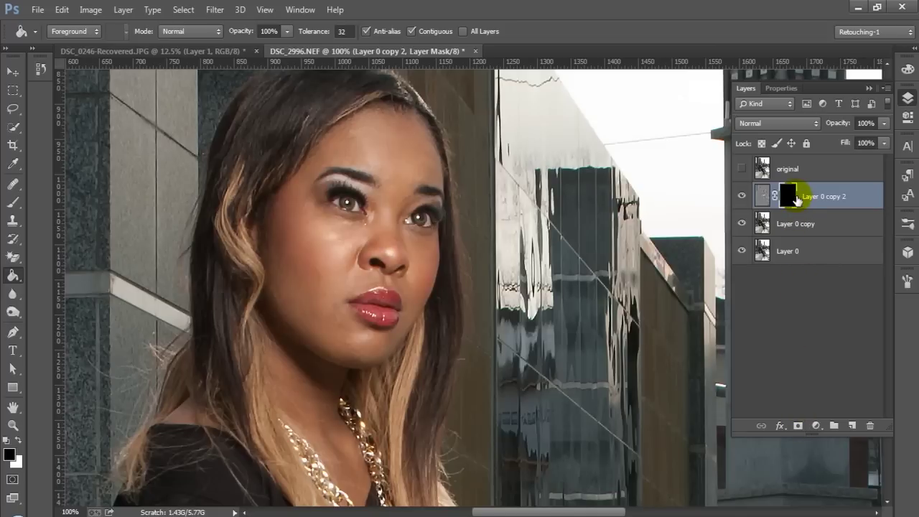
{"action": "key", "text": "b"}
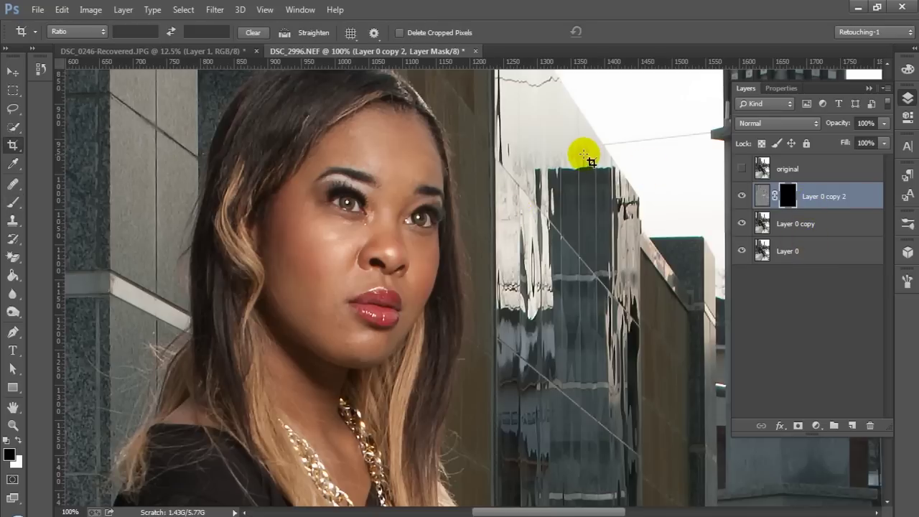
{"action": "left_click", "coordinate": [13, 202]}
Paint white at 70% brush opacity over the eye, then set Soft Light blending.
{"action": "key", "text": "x"}
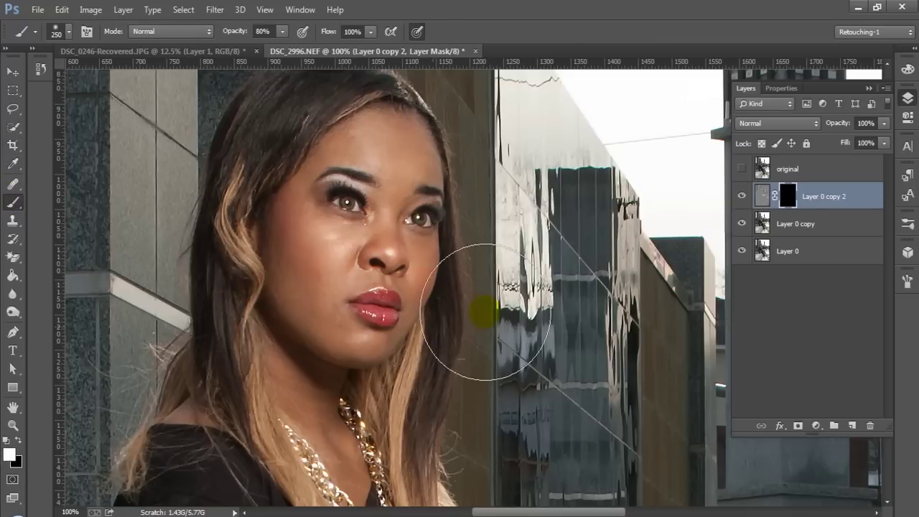
{"action": "key", "text": "bracketleft"}
{"action": "key", "text": "bracketleft"}
{"action": "key", "text": "bracketleft"}
{"action": "key", "text": "bracketleft"}
{"action": "key", "text": "bracketleft"}
{"action": "key", "text": "bracketleft"}
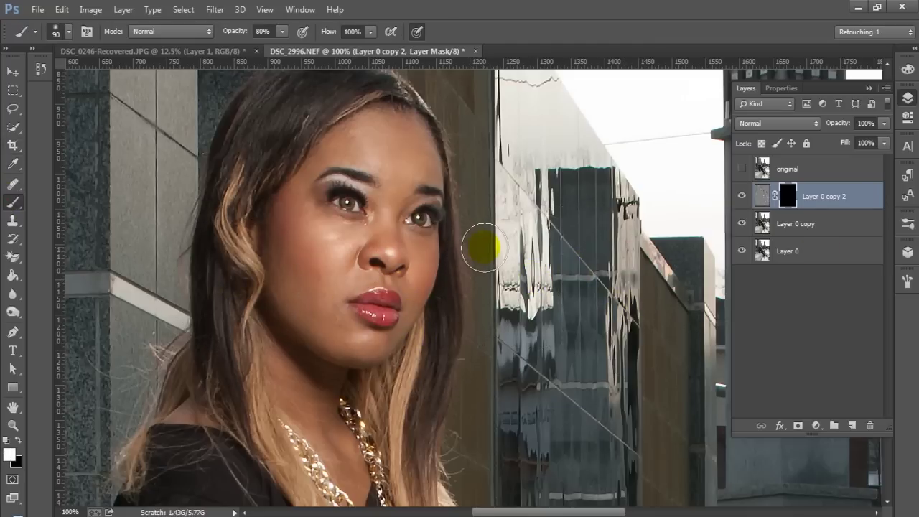
{"action": "key", "text": "7"}
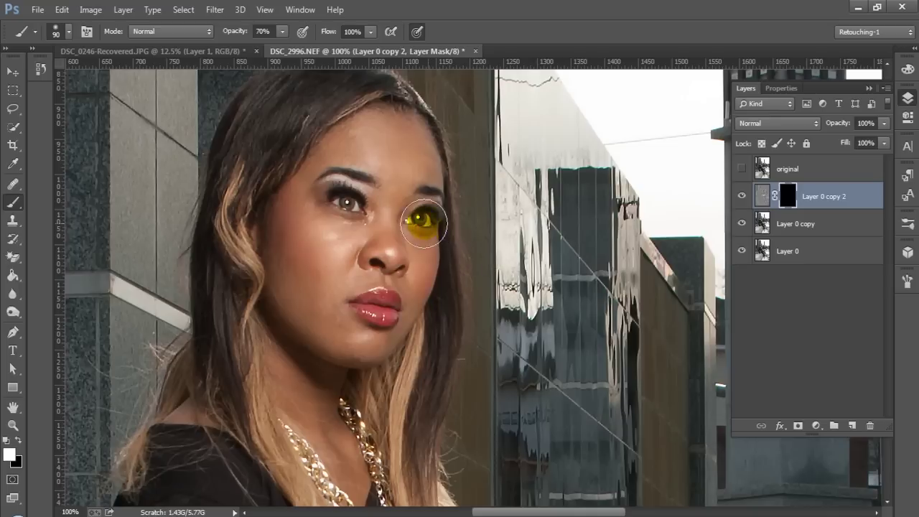
{"action": "mouse_move", "coordinate": [370, 210]}
{"action": "left_mouse_down"}
{"action": "mouse_move", "coordinate": [325, 196]}
{"action": "mouse_move", "coordinate": [338, 204]}
{"action": "mouse_move", "coordinate": [391, 185]}
{"action": "mouse_move", "coordinate": [545, 216]}
{"action": "left_mouse_up"}
{"action": "key", "text": "bracketleft"}
{"action": "key", "text": "bracketleft"}
{"action": "key", "text": "bracketleft"}
{"action": "key", "text": "bracketleft"}
{"action": "key", "text": "bracketleft"}
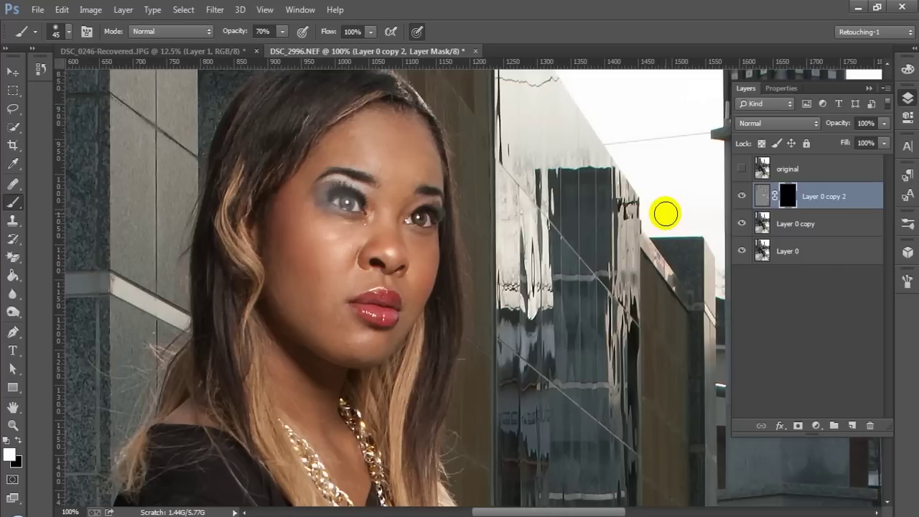
{"action": "mouse_move", "coordinate": [850, 194]}
{"action": "left_mouse_down"}
{"action": "mouse_move", "coordinate": [781, 195]}
{"action": "mouse_move", "coordinate": [789, 193]}
{"action": "left_mouse_up"}
{"action": "left_click_drag", "start_coordinate": [797, 124], "coordinate": [772, 316]}
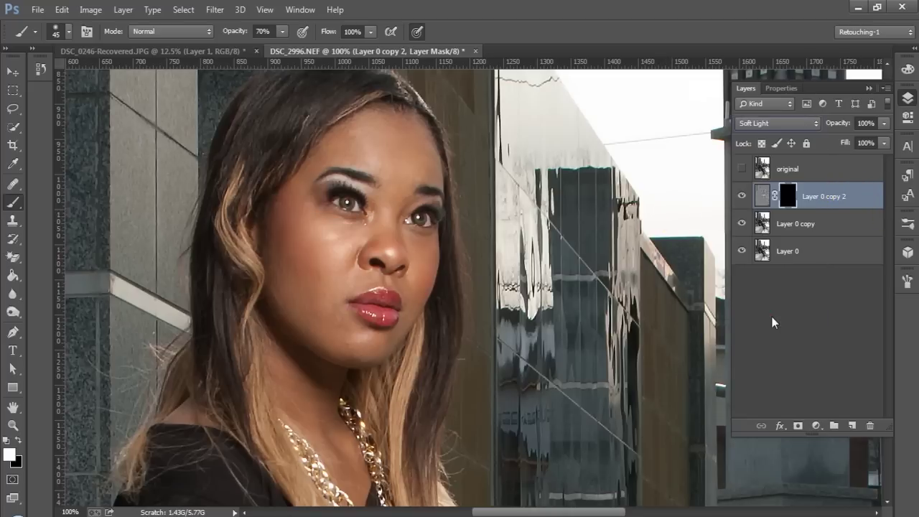
Paint sharpening onto the mask over the left and right eyes.
{"action": "left_click", "coordinate": [804, 195]}
{"action": "mouse_move", "coordinate": [334, 206]}
{"action": "left_mouse_down"}
{"action": "mouse_move", "coordinate": [349, 199]}
{"action": "mouse_move", "coordinate": [338, 191]}
{"action": "mouse_move", "coordinate": [348, 200]}
{"action": "left_mouse_up"}
{"action": "left_click_drag", "start_coordinate": [399, 209], "coordinate": [423, 215]}
{"action": "left_click_drag", "start_coordinate": [353, 192], "coordinate": [373, 171]}
{"action": "key", "text": "bracketleft"}
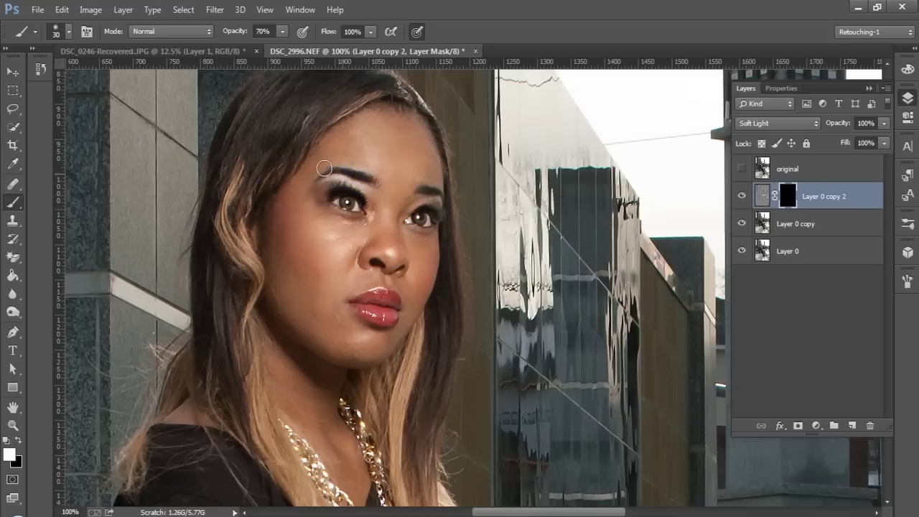
Reveal sharpening on the lips, nose, eye, top of head, hair and cheek edge.
{"action": "left_click_drag", "start_coordinate": [369, 297], "coordinate": [381, 306]}
{"action": "left_click_drag", "start_coordinate": [380, 264], "coordinate": [381, 263]}
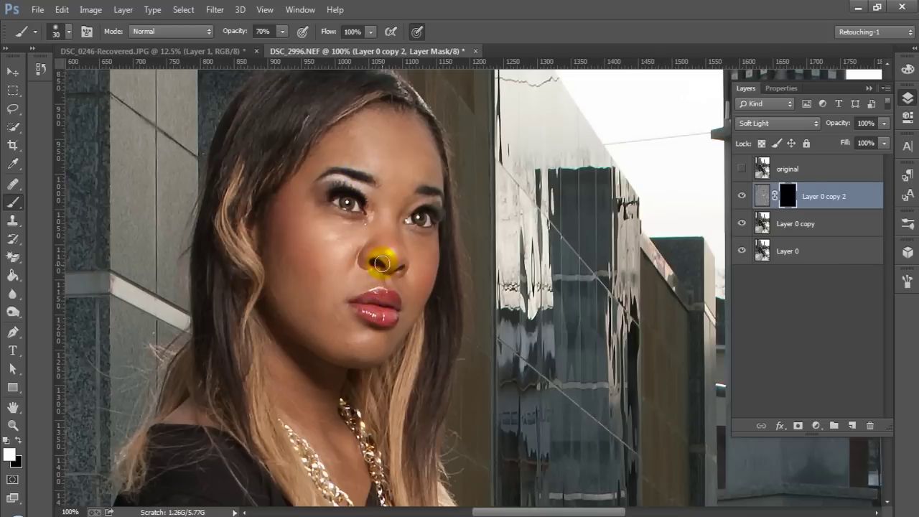
{"action": "left_click", "coordinate": [399, 232]}
{"action": "left_click", "coordinate": [415, 209]}
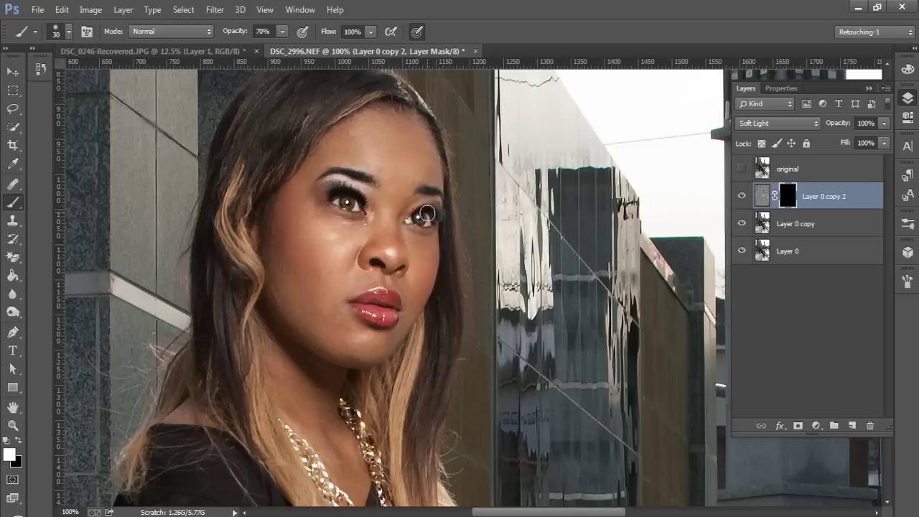
{"action": "left_click", "coordinate": [362, 90]}
{"action": "mouse_move", "coordinate": [236, 222]}
{"action": "left_mouse_down"}
{"action": "mouse_move", "coordinate": [241, 413]}
{"action": "mouse_move", "coordinate": [224, 383]}
{"action": "left_mouse_up"}
{"action": "mouse_move", "coordinate": [213, 231]}
{"action": "left_mouse_down"}
{"action": "mouse_move", "coordinate": [290, 112]}
{"action": "mouse_move", "coordinate": [444, 238]}
{"action": "mouse_move", "coordinate": [438, 303]}
{"action": "mouse_move", "coordinate": [447, 244]}
{"action": "mouse_move", "coordinate": [448, 289]}
{"action": "left_mouse_up"}
{"action": "mouse_move", "coordinate": [430, 215]}
{"action": "left_mouse_down"}
{"action": "mouse_move", "coordinate": [427, 206]}
{"action": "mouse_move", "coordinate": [418, 218]}
{"action": "left_mouse_up"}
Compare the sharpened result against the original unsharpened photo.
{"action": "left_click", "coordinate": [742, 172]}
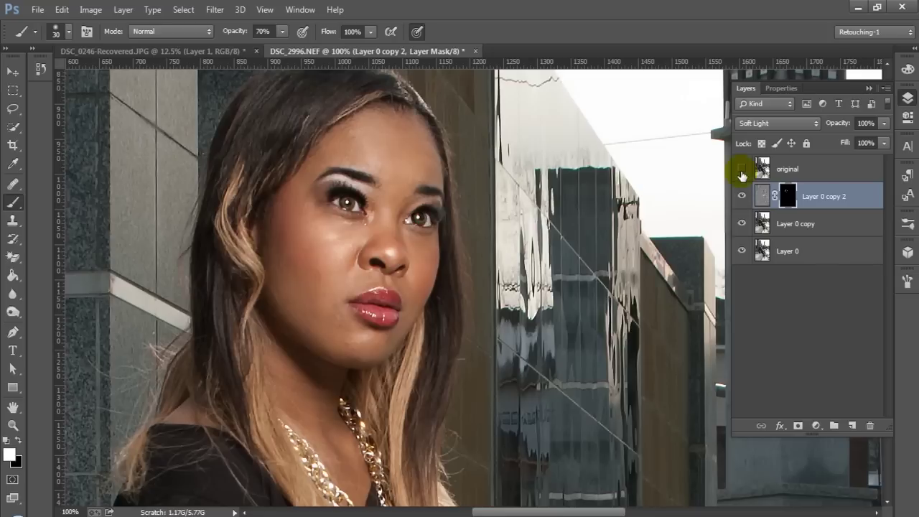
{"action": "left_click", "coordinate": [742, 170]}
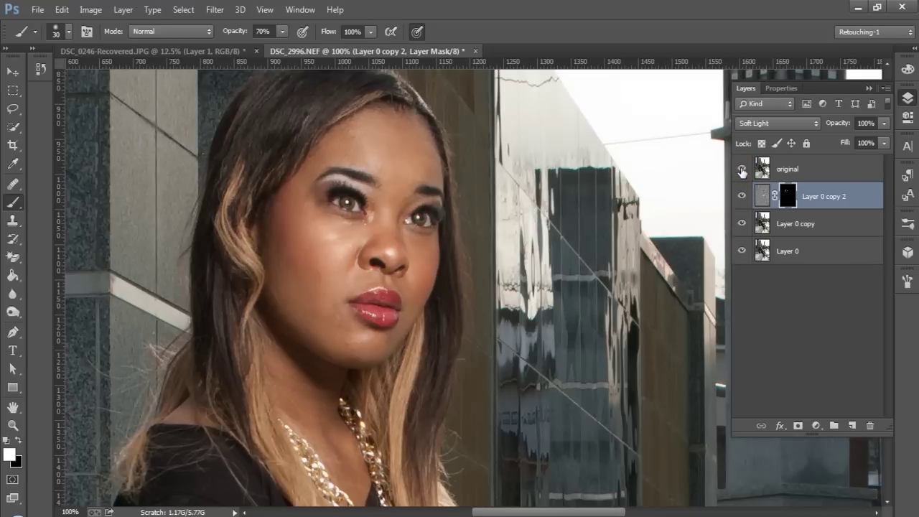
{"action": "left_click", "coordinate": [742, 171]}
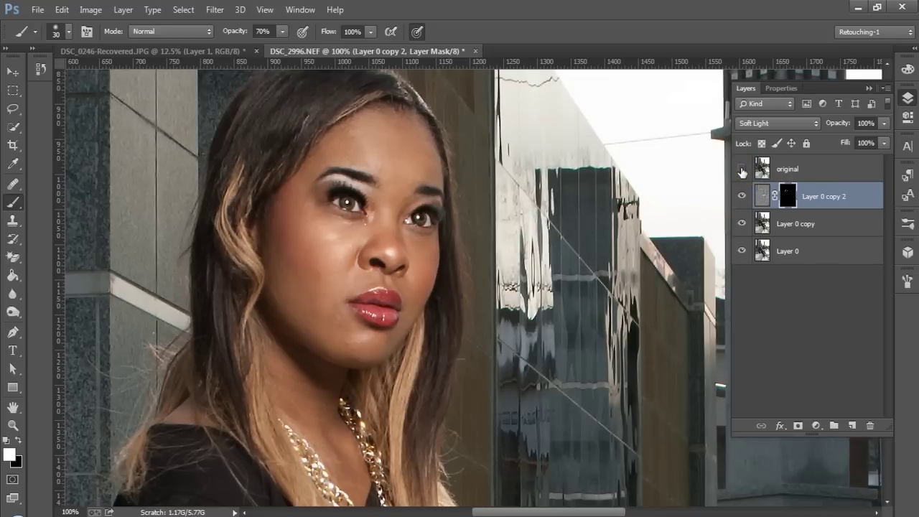